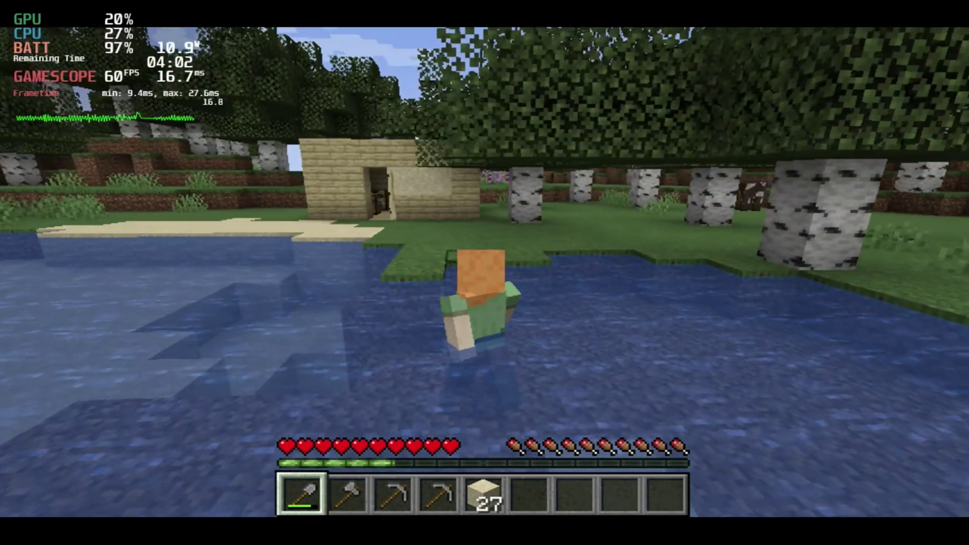
Walk from the lake into the sandstone house and open the chest in first-person view.
key("w")
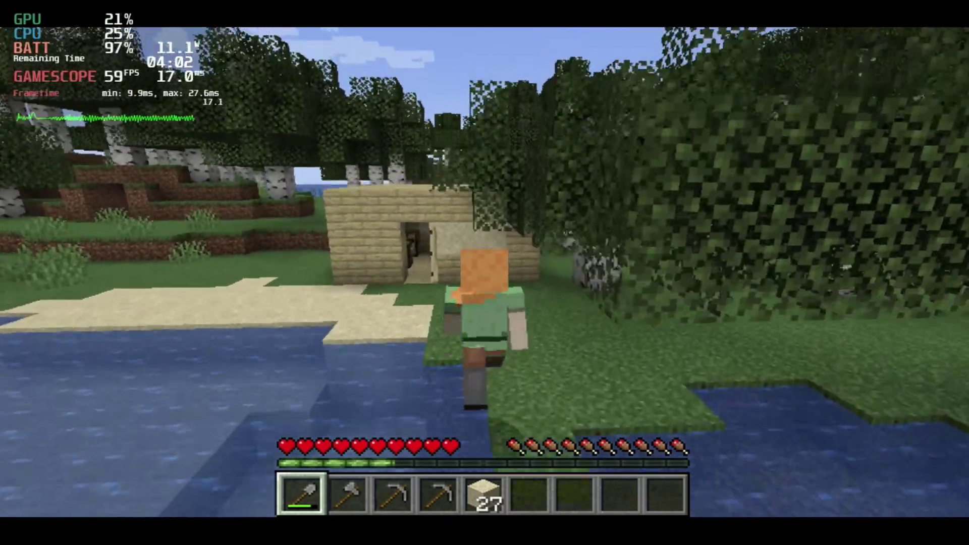
key("w")
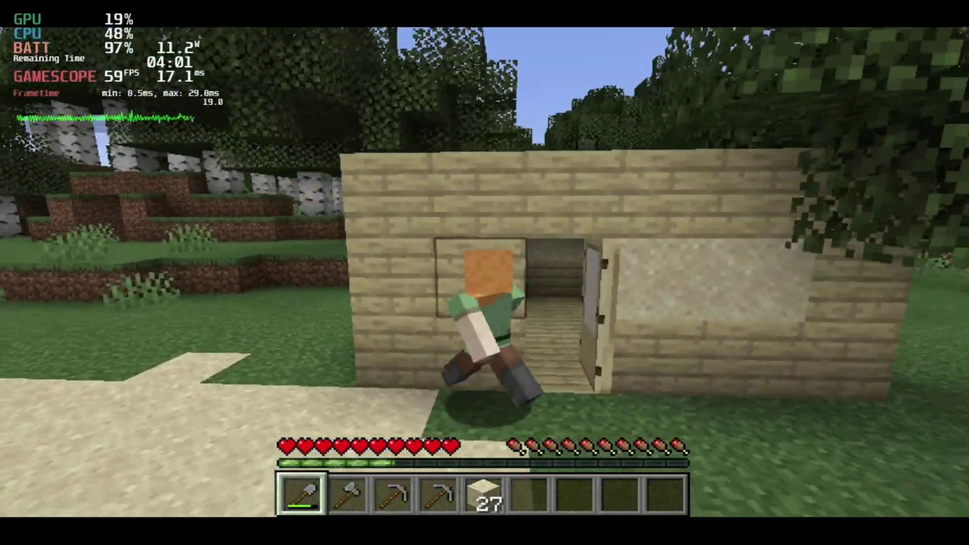
key("w")
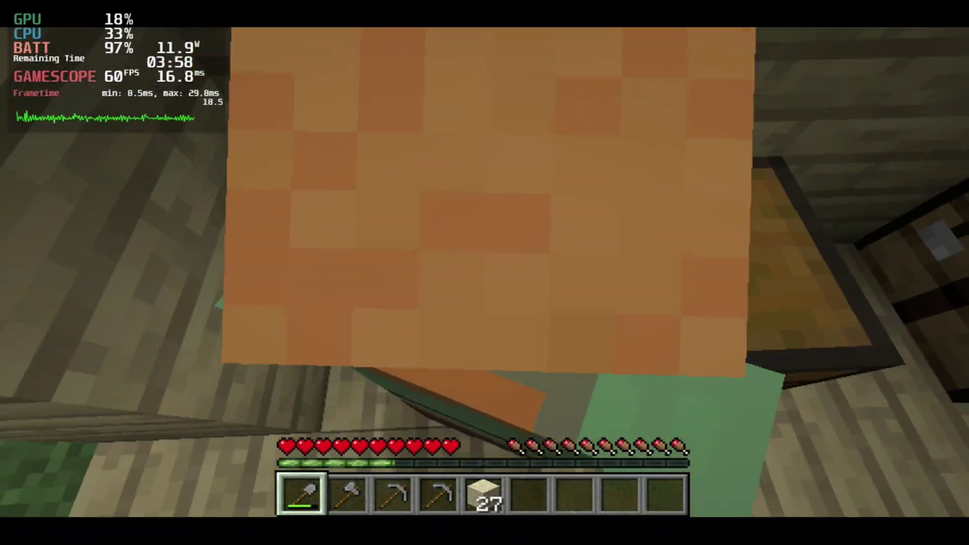
key("F5")
key("F5")
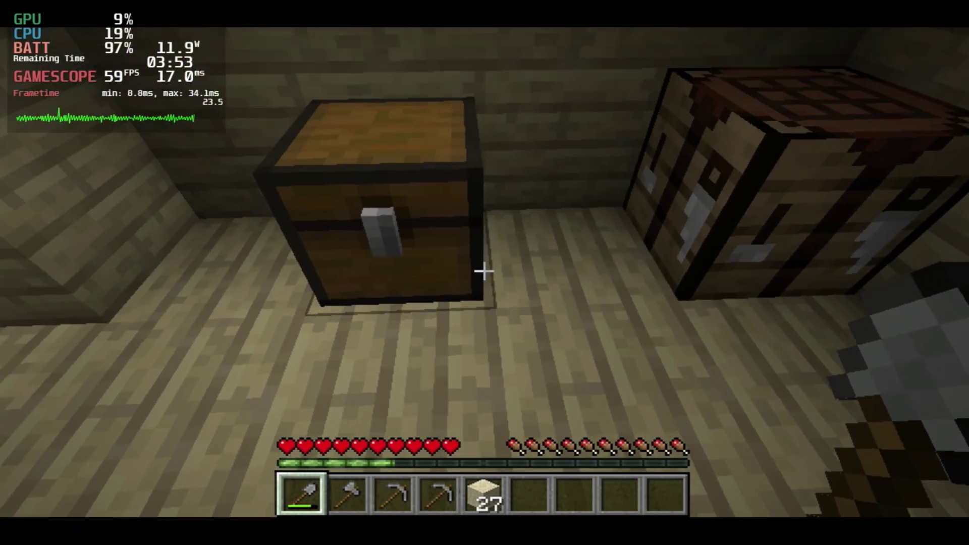
right_click(485, 271)
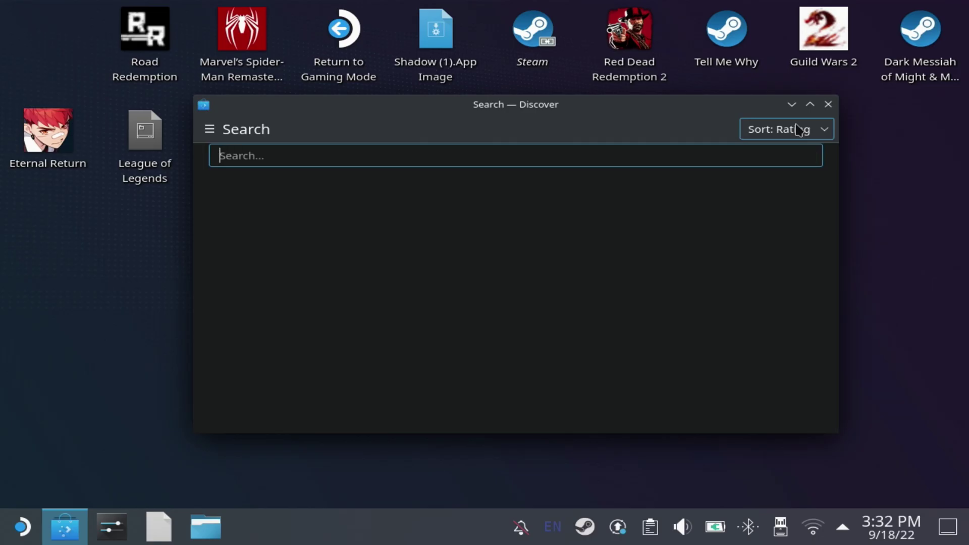
Search Discover for 'mine' and install Minecraft from the results.
type("mine")
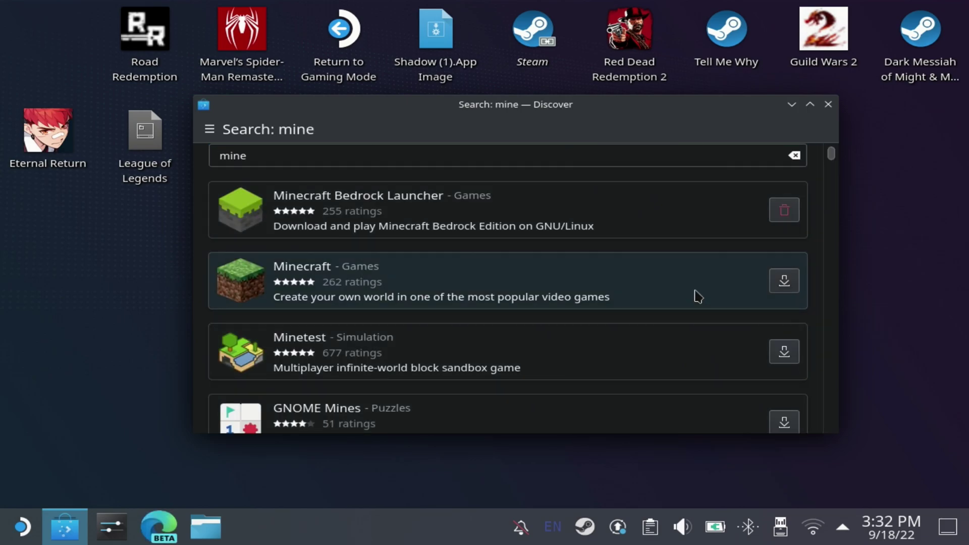
left_click(695, 295)
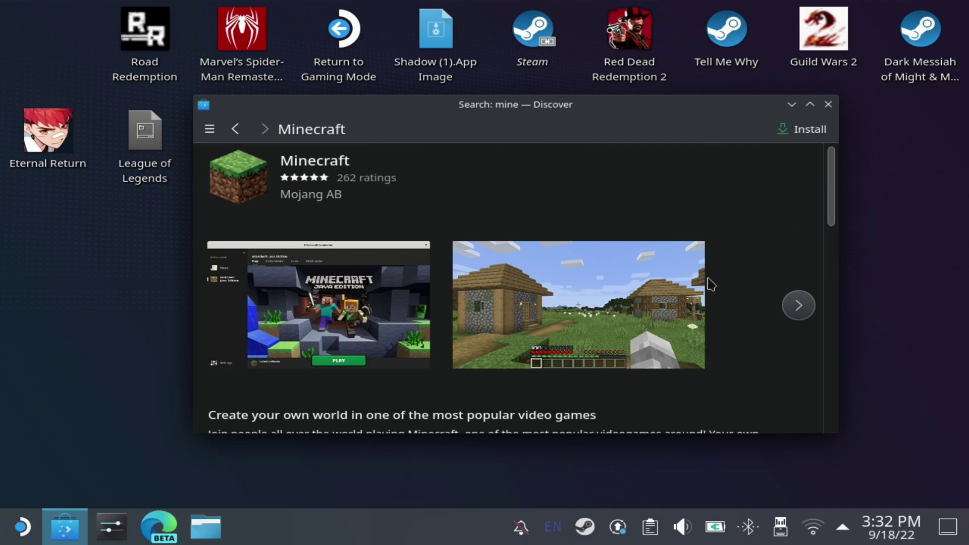
left_click(791, 132)
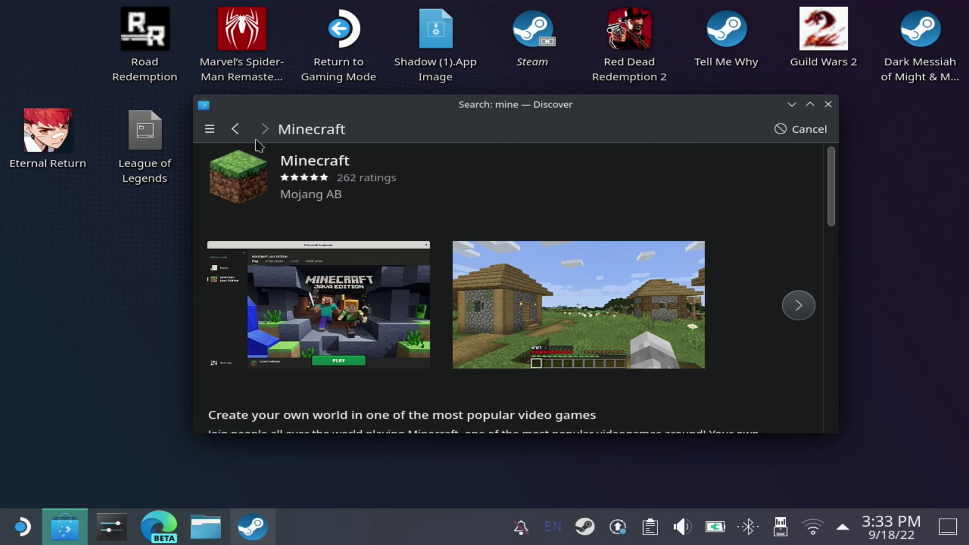
Return to the search results, reopen Minecraft's page and launch it.
left_click(236, 136)
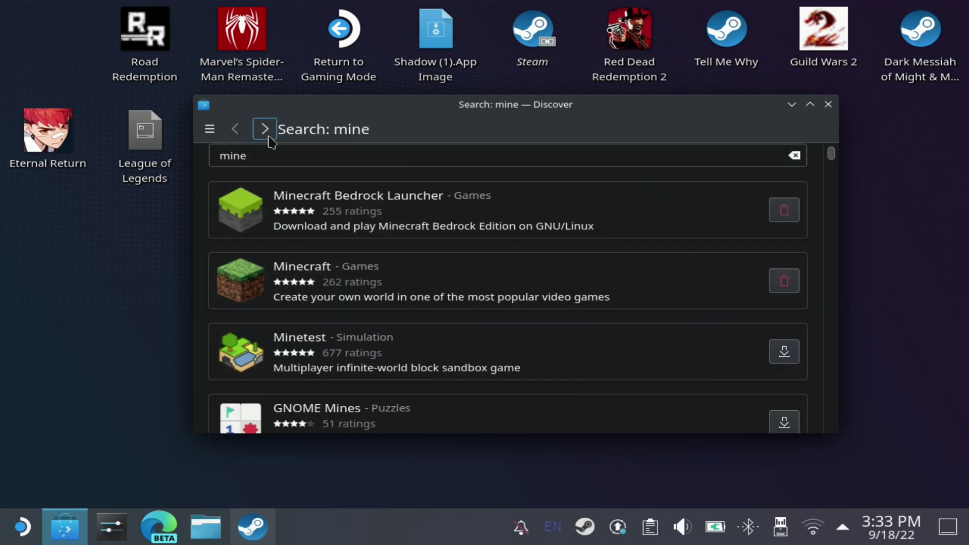
left_click(397, 286)
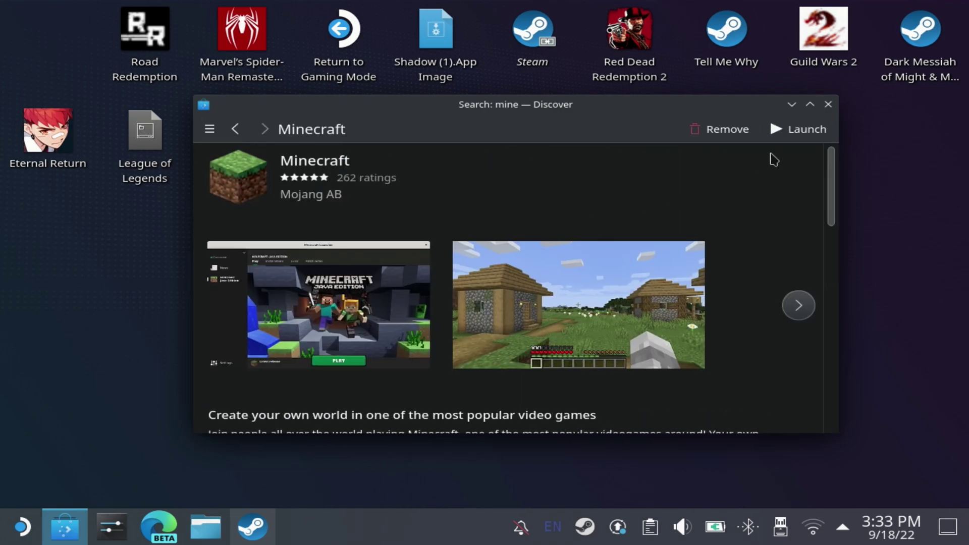
left_click(809, 127)
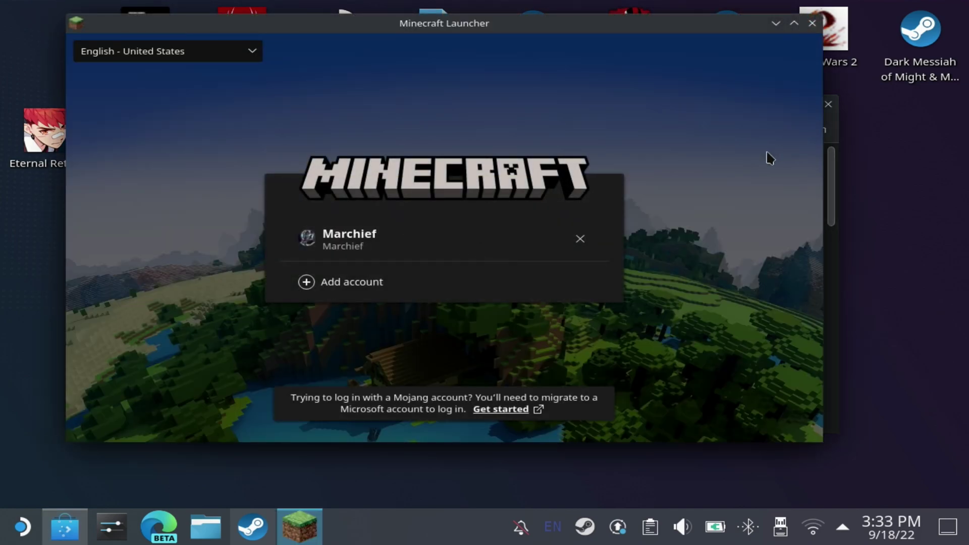
Sign in with the saved Microsoft account and pass the Xbox welcome greeting.
left_click(492, 241)
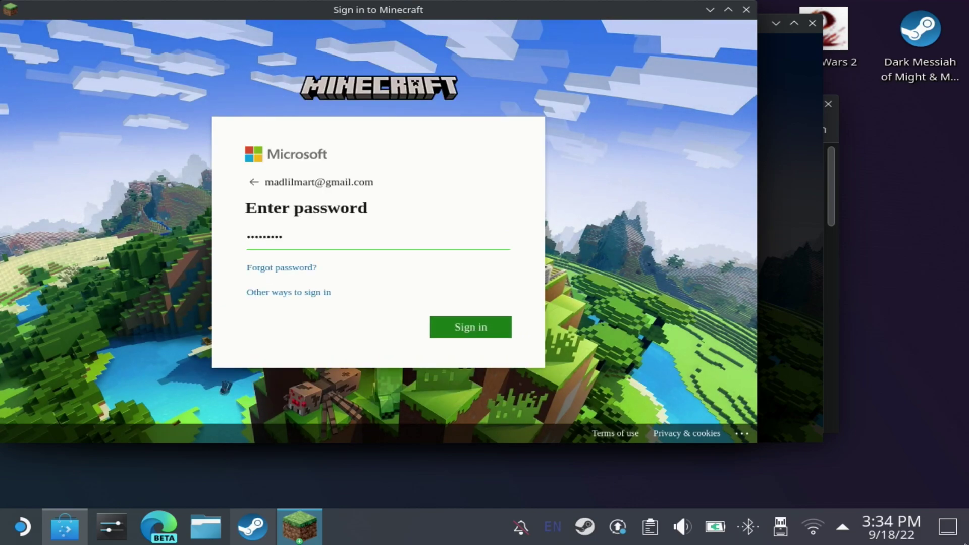
key("Return")
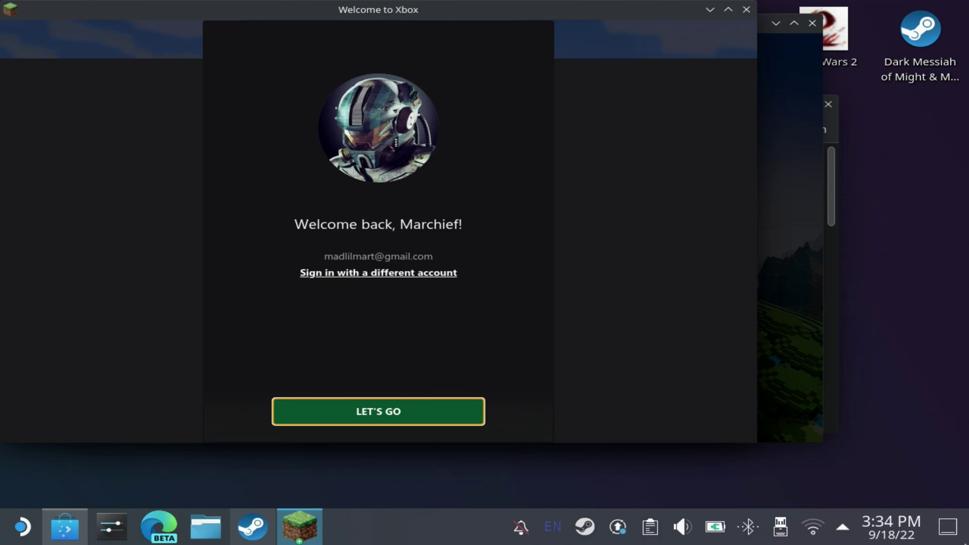
key("Return")
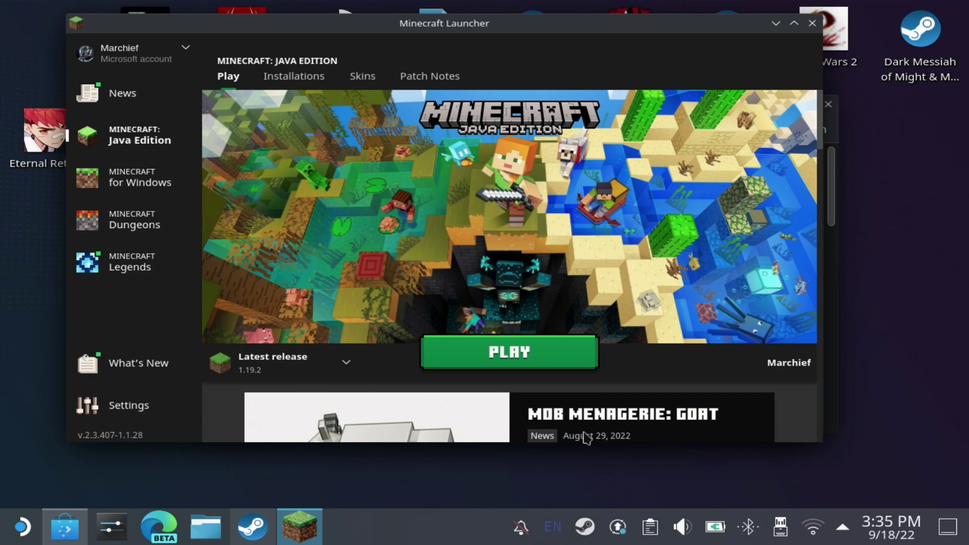
Keep Latest release in the version list and start Minecraft 1.19.2.
left_click(350, 368)
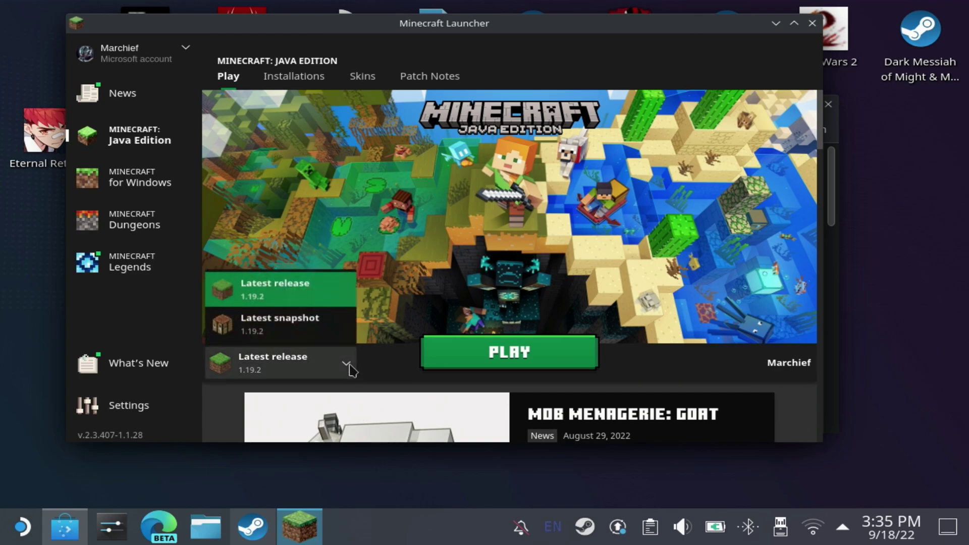
left_click(321, 294)
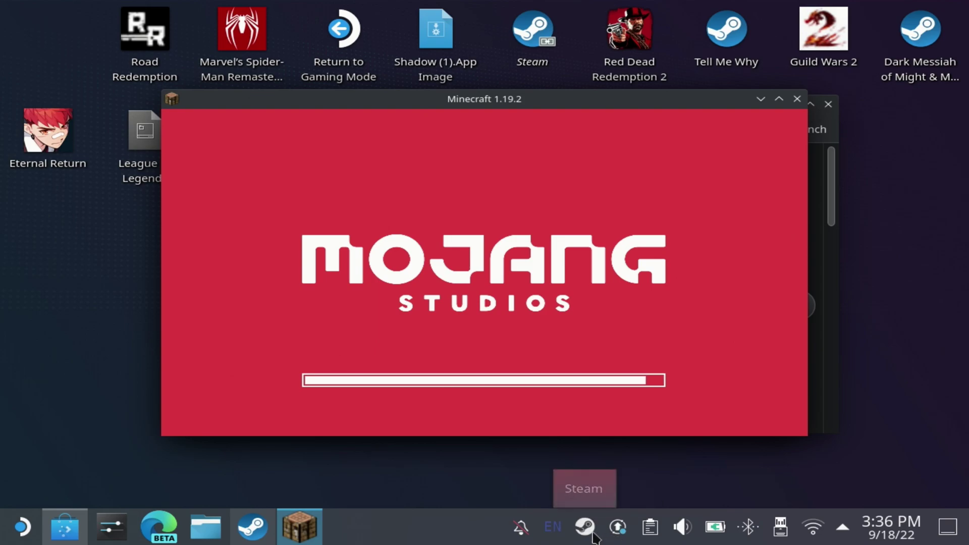
right_click(594, 535)
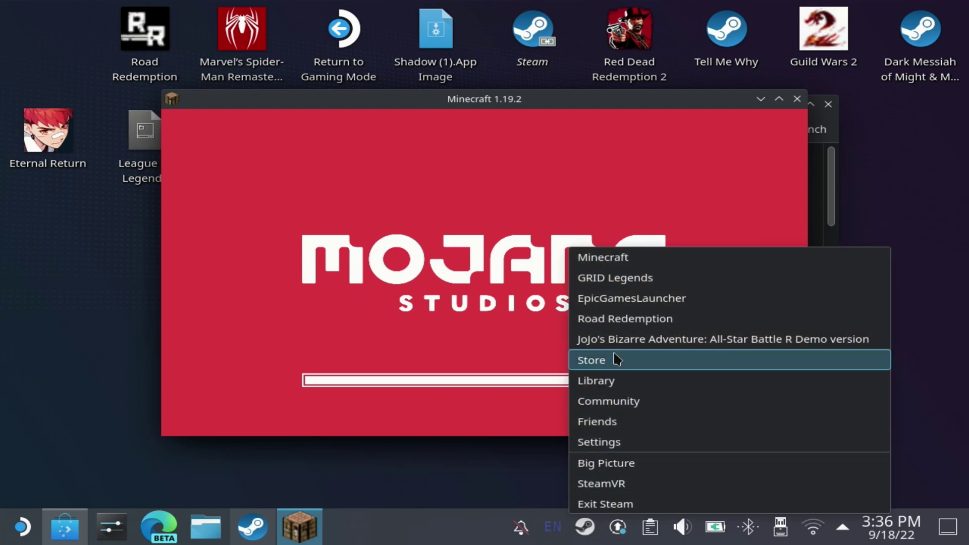
In the Steam library, choose to add a non-Steam game.
left_click(597, 386)
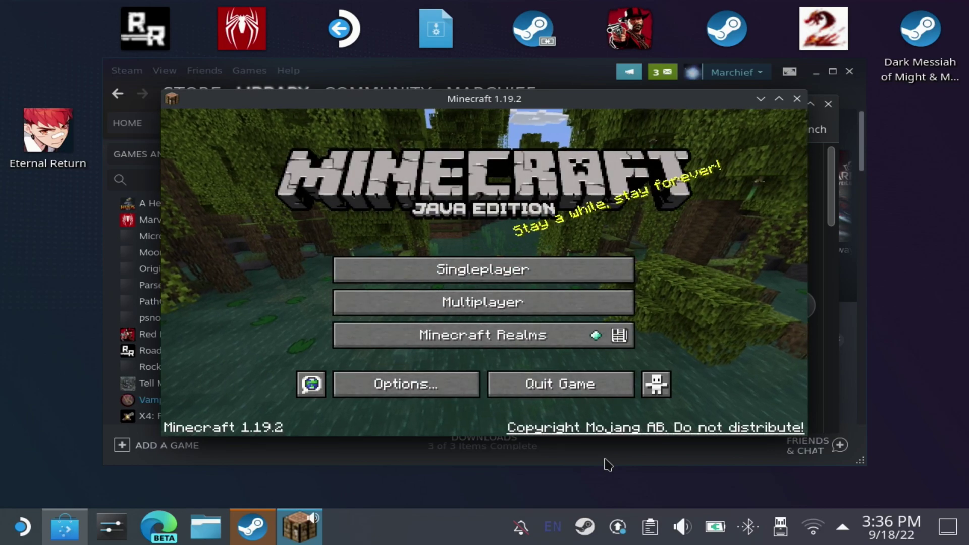
key("alt+Tab")
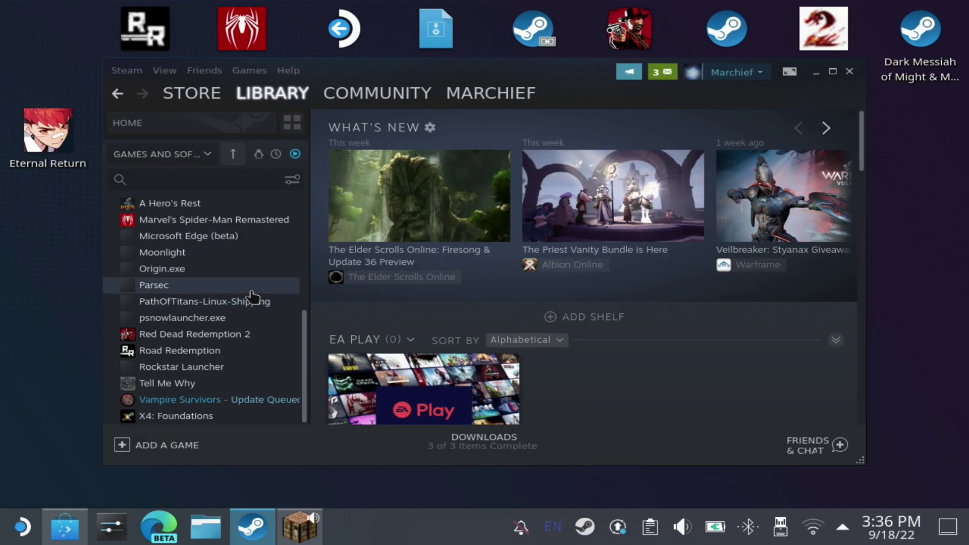
left_click(191, 444)
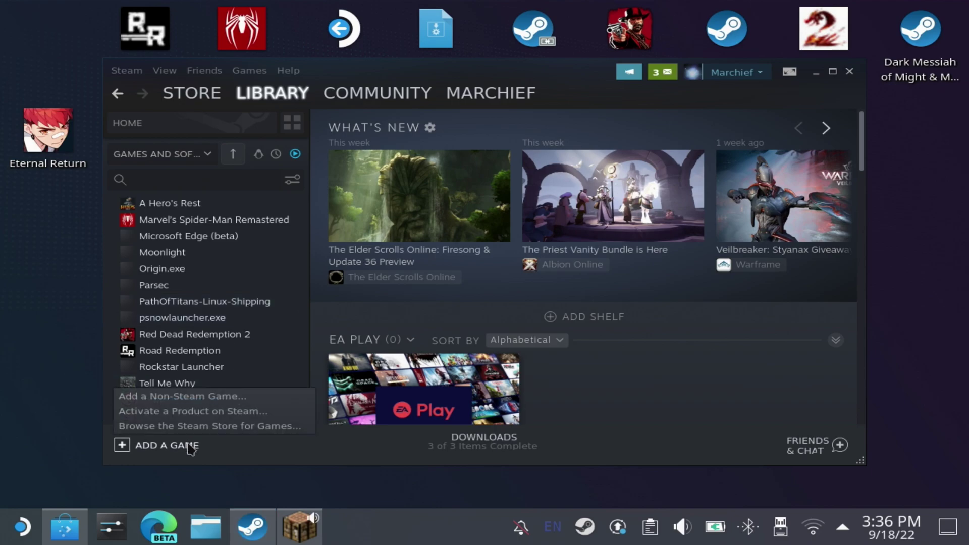
left_click(202, 397)
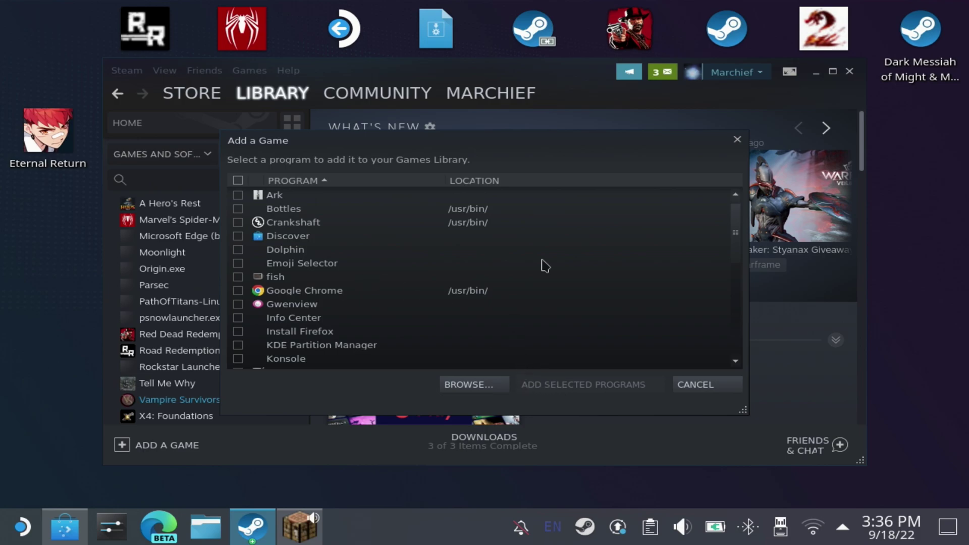
Add Minecraft to the Steam library and launch it from its page.
scroll(545, 266, "down", 3)
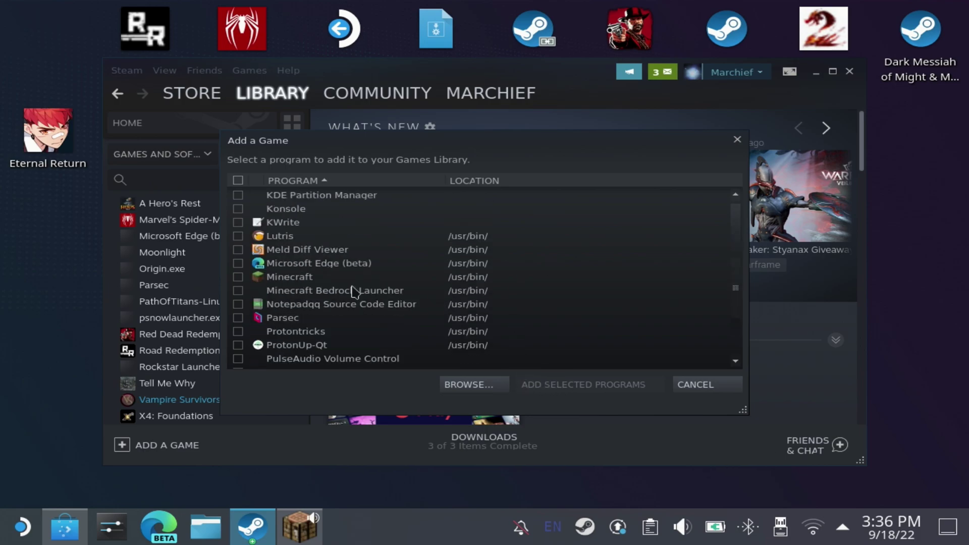
left_click(306, 280)
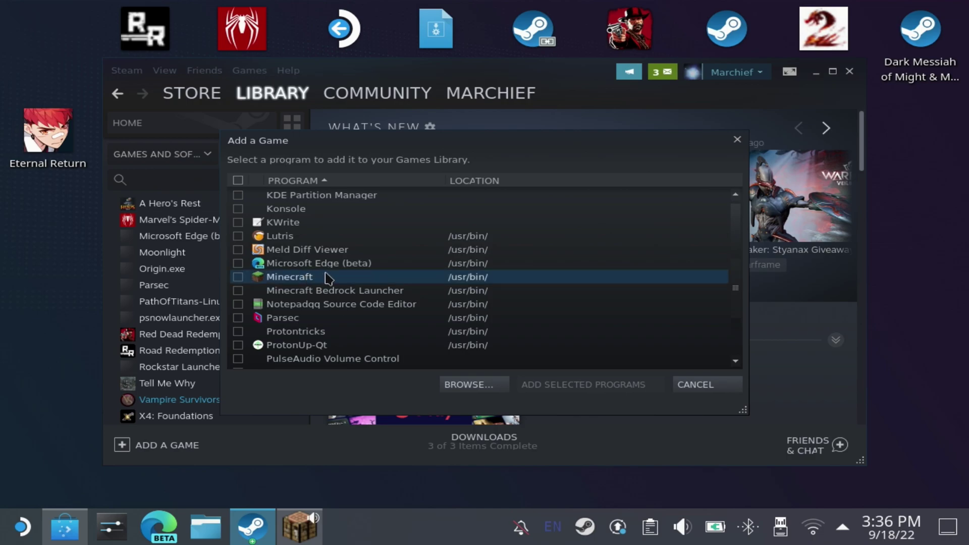
left_click(238, 278)
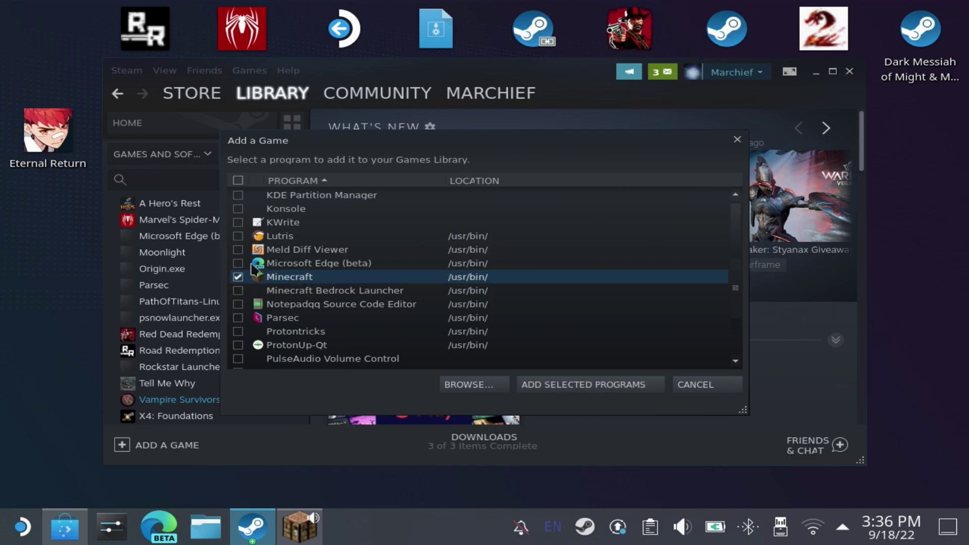
left_click(553, 385)
key("Return")
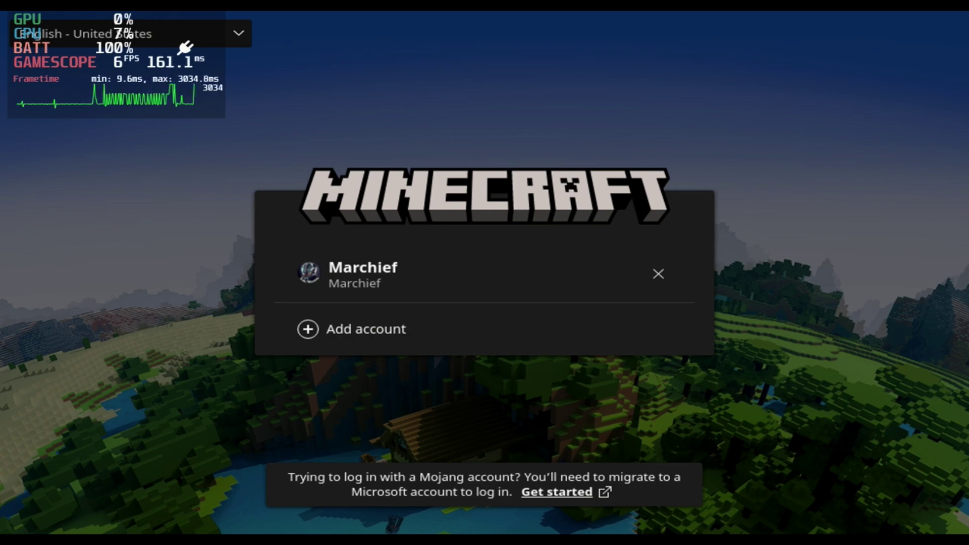
Sign in again with the saved account and continue past Welcome back.
left_click(368, 275)
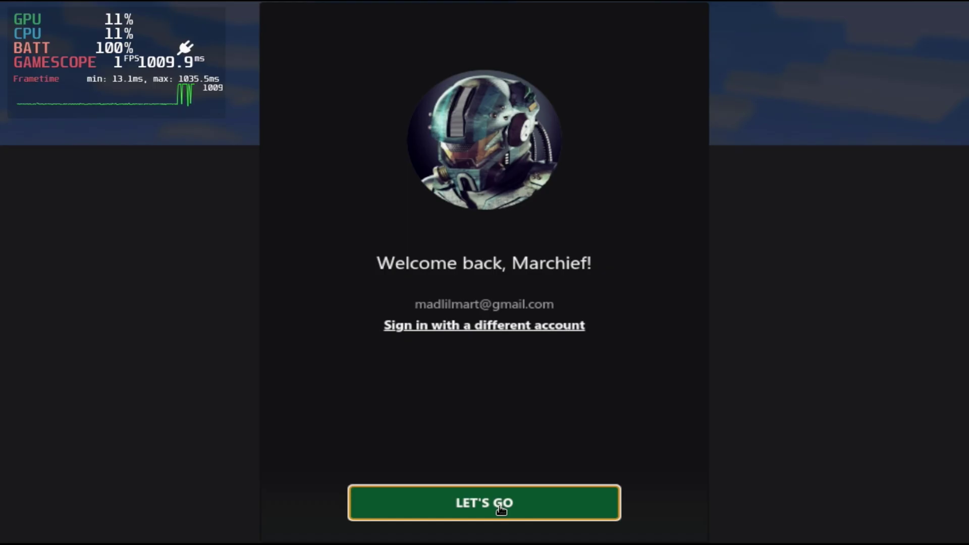
left_click(501, 505)
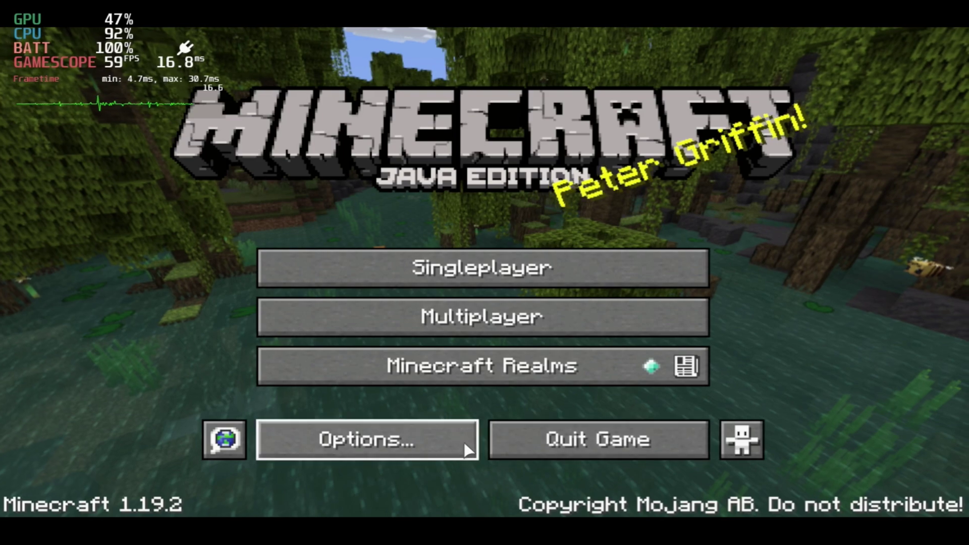
Lower Max Framerate from 120 to 60 fps in Minecraft's Video Settings.
left_click(414, 445)
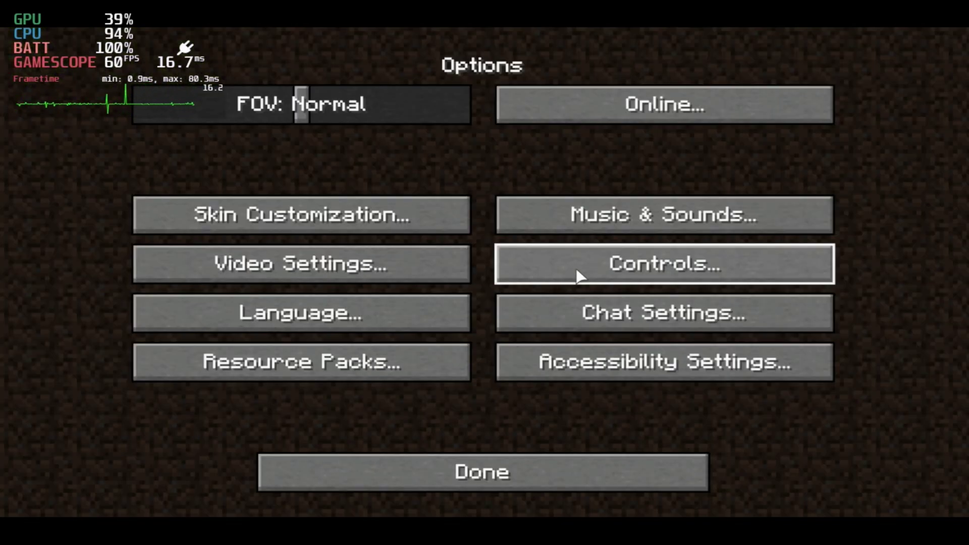
left_click(353, 273)
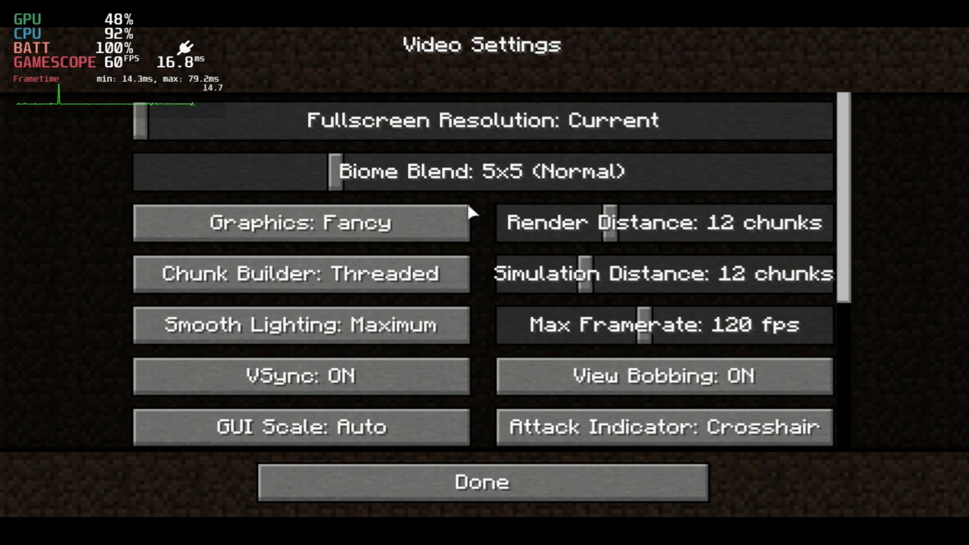
left_click(579, 338)
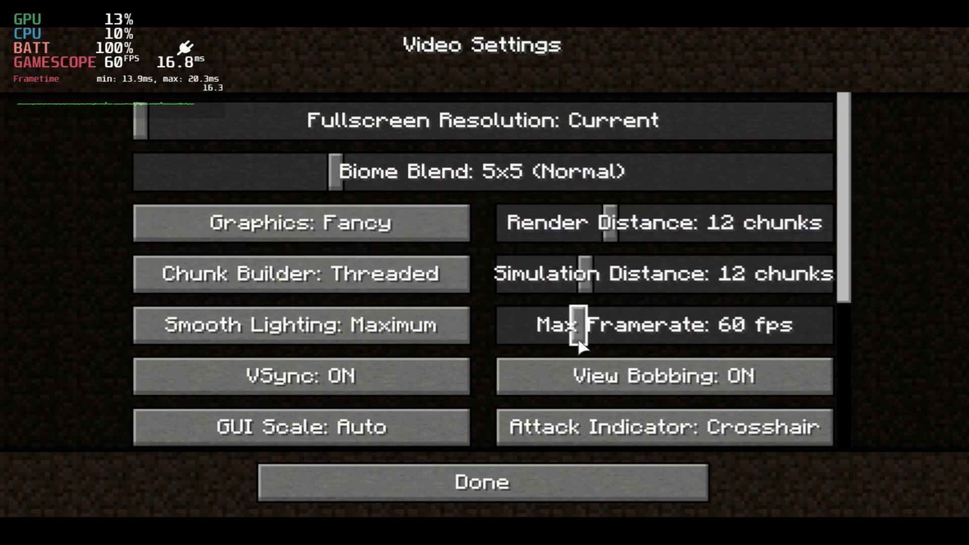
left_click(545, 482)
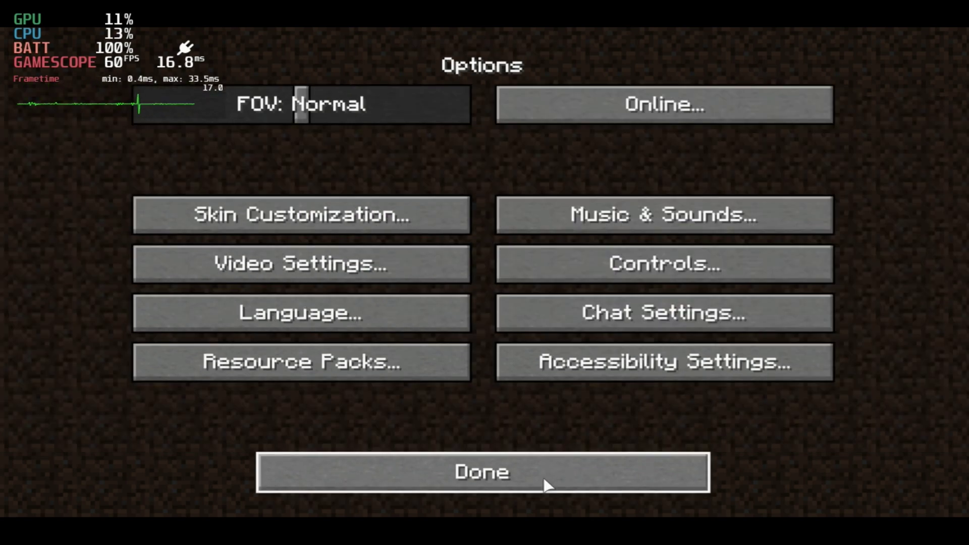
Open Minecraft's Steam controller settings and highlight Xbox Vanilla Layout under Community Layouts.
key("super")
key("Down")
key("Right")
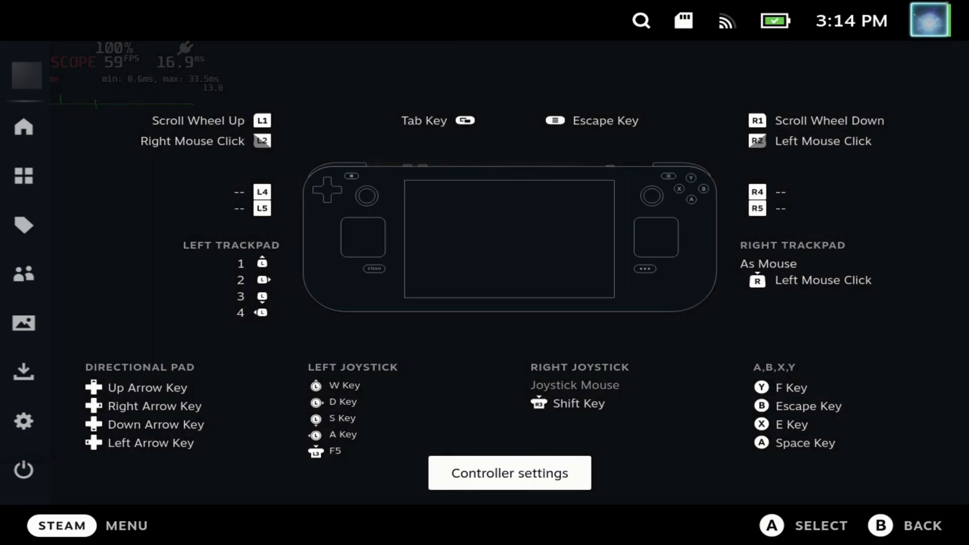
key("Return")
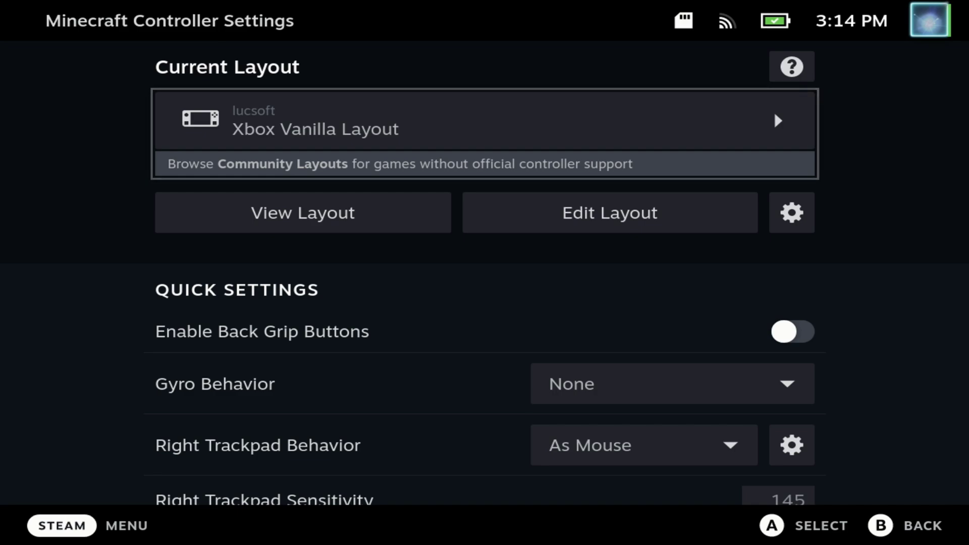
key("Return")
key("Right")
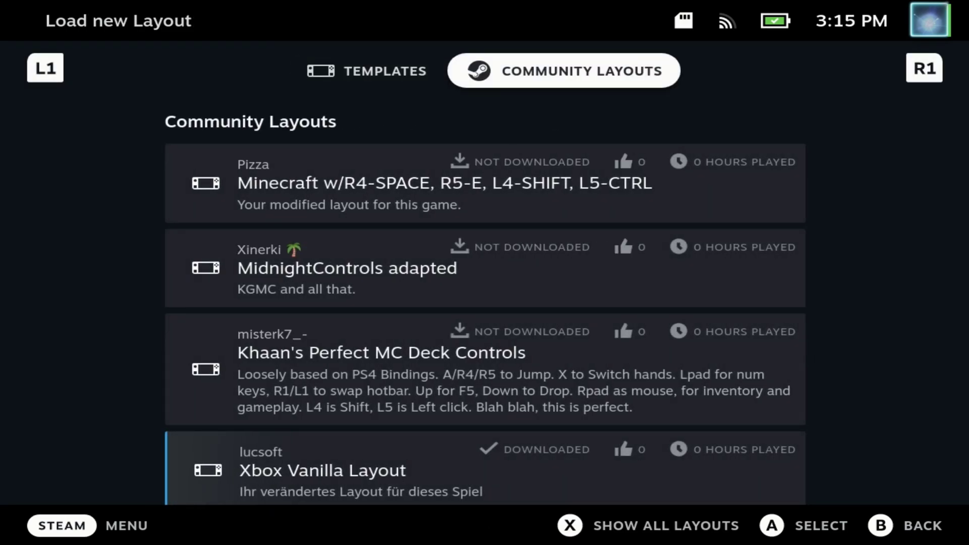
key("Down")
key("Down")
key("Down")
key("Down")
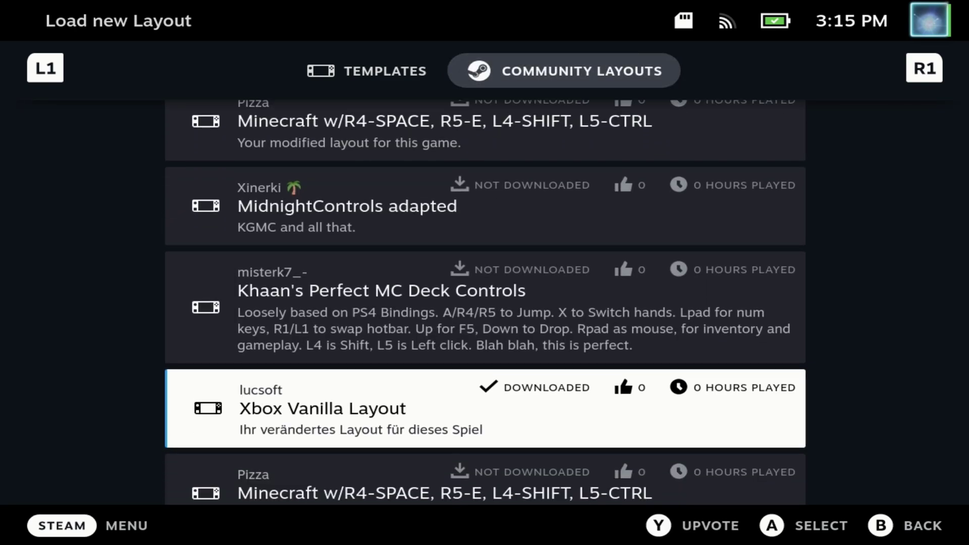
Apply the Xbox Vanilla Layout and put the crafted stone sword in the hotbar.
key("Return")
key("Escape")
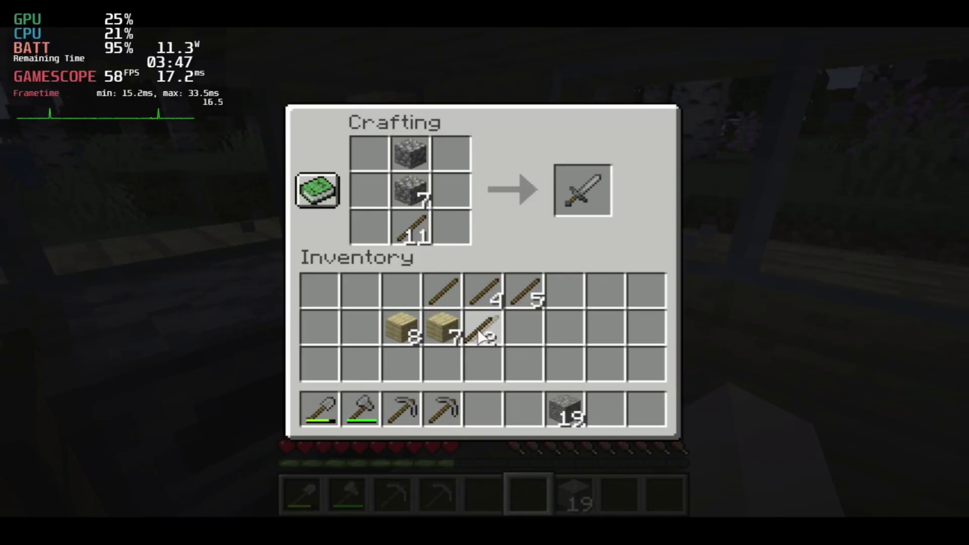
left_click(568, 180)
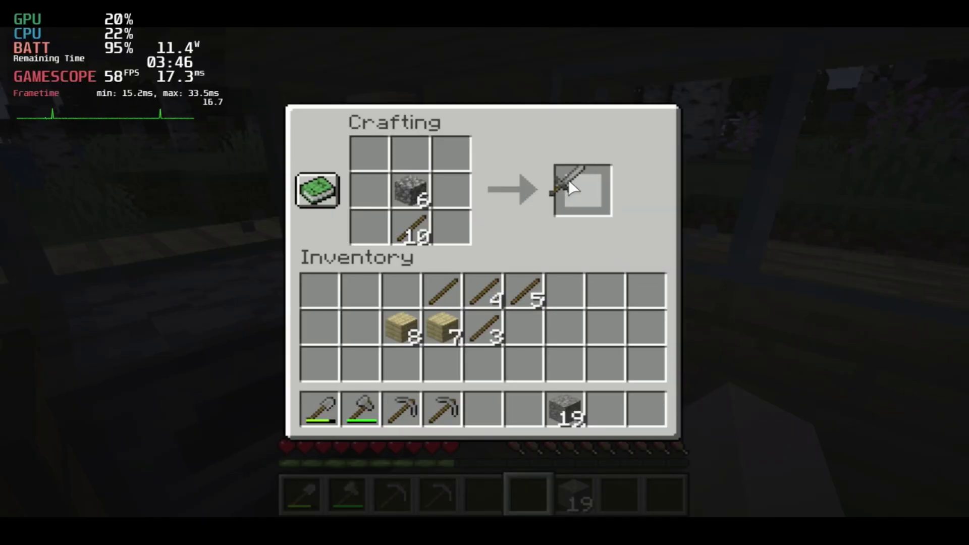
left_click(483, 401)
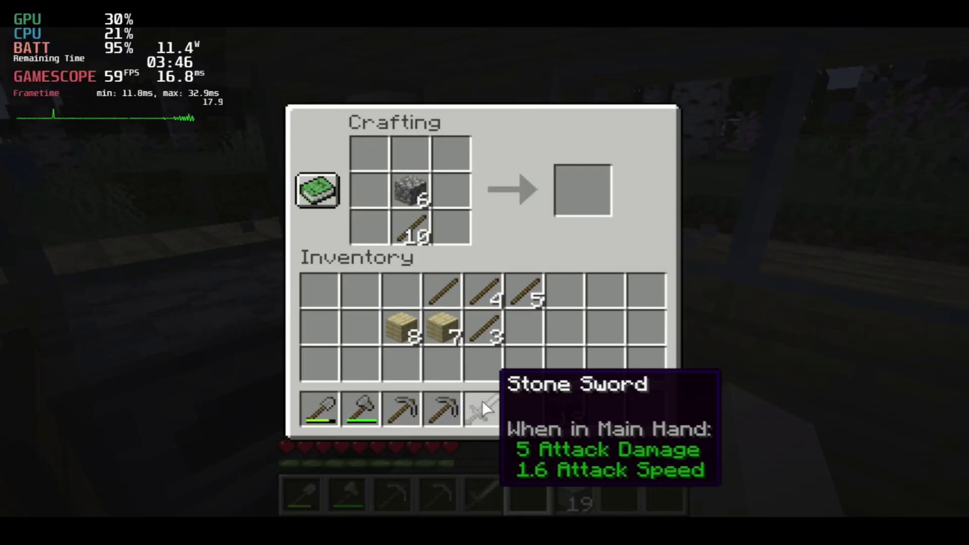
Merge all sticks into one stack of 23, store the 6 cobblestone, and close the inventory.
left_click(493, 321)
left_click(489, 301)
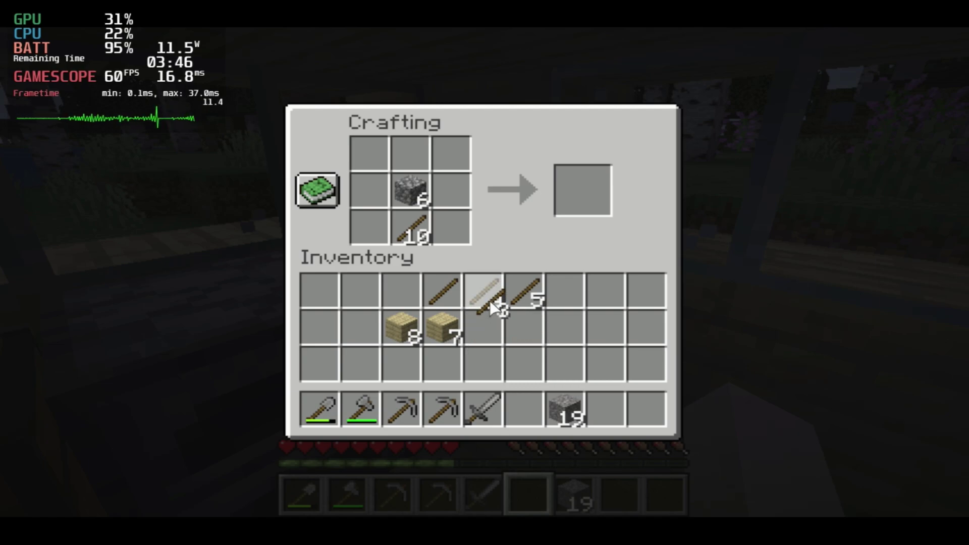
left_click(487, 304)
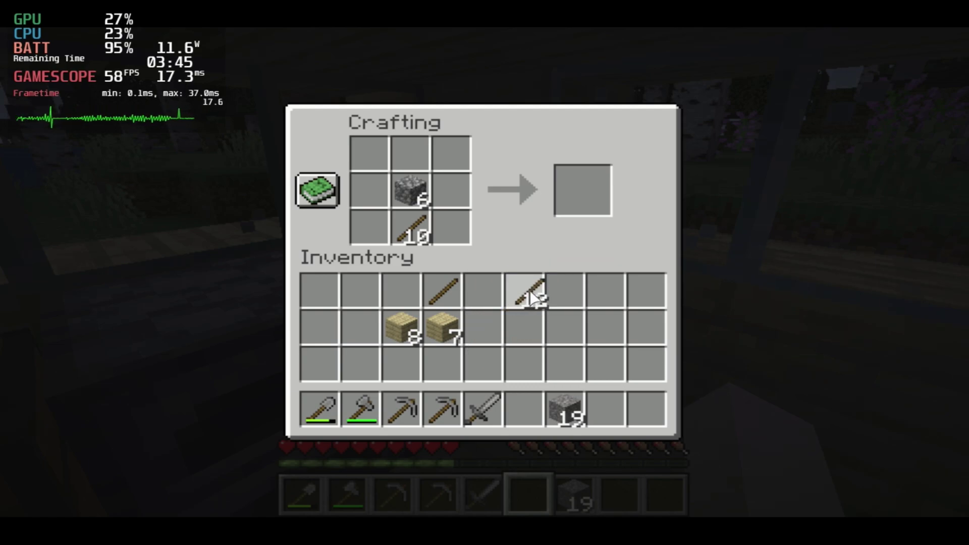
left_click(444, 285)
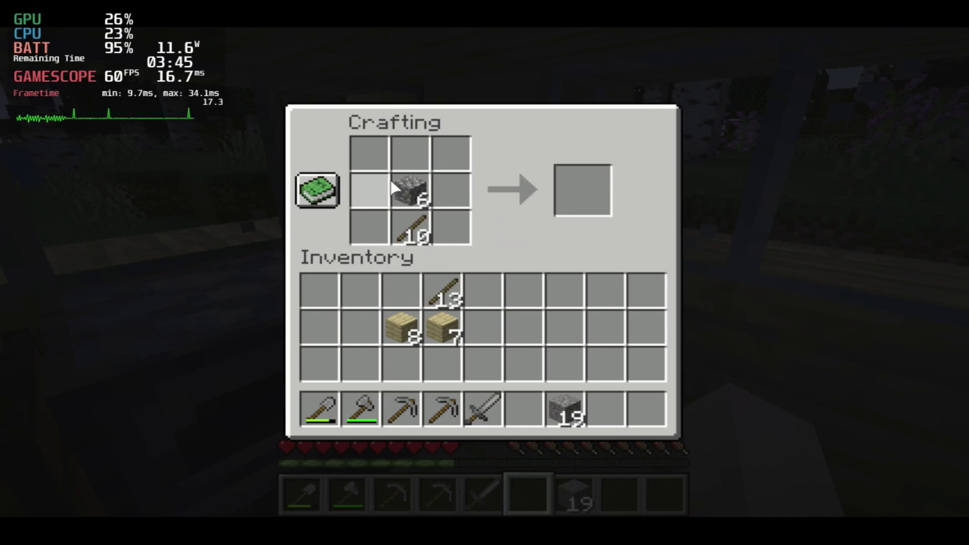
left_click(411, 187)
left_click(495, 326)
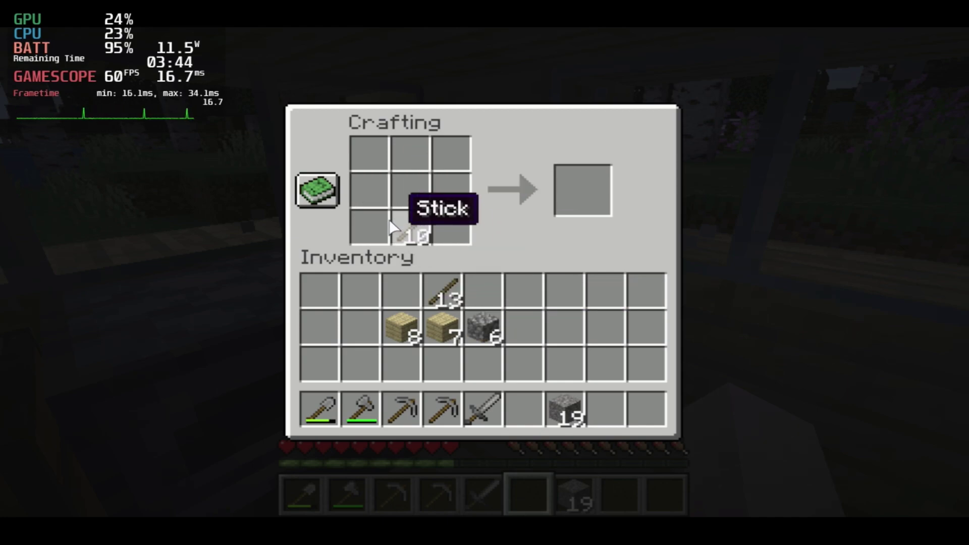
left_click(416, 229)
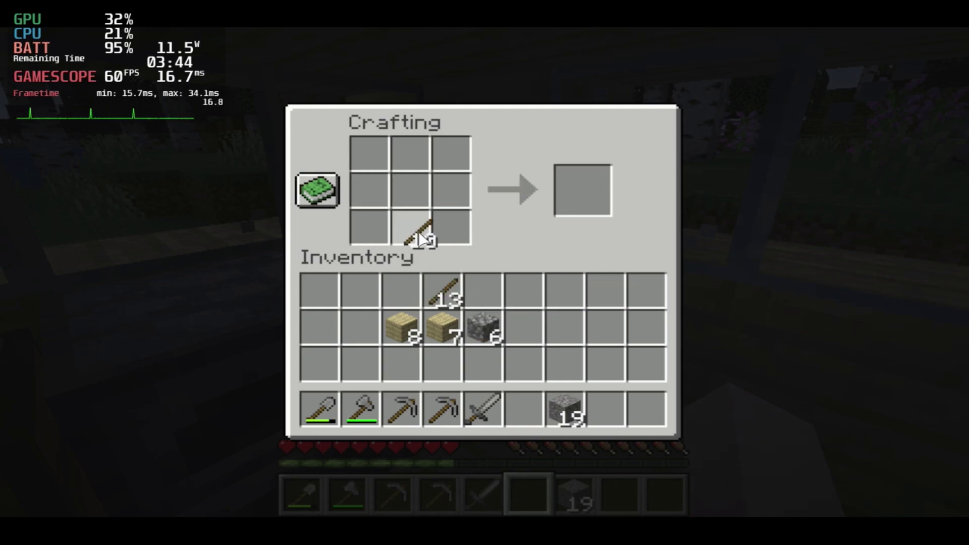
left_click(444, 290)
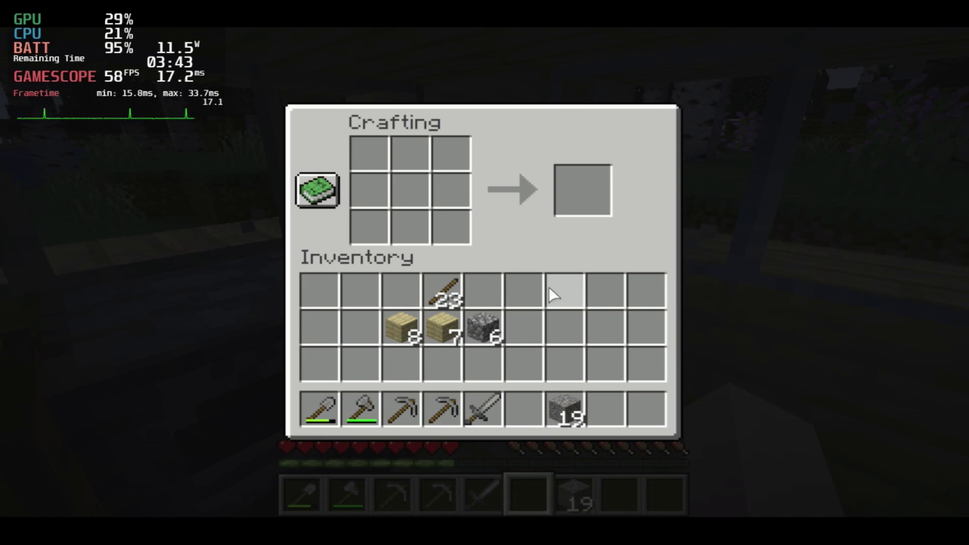
key("e")
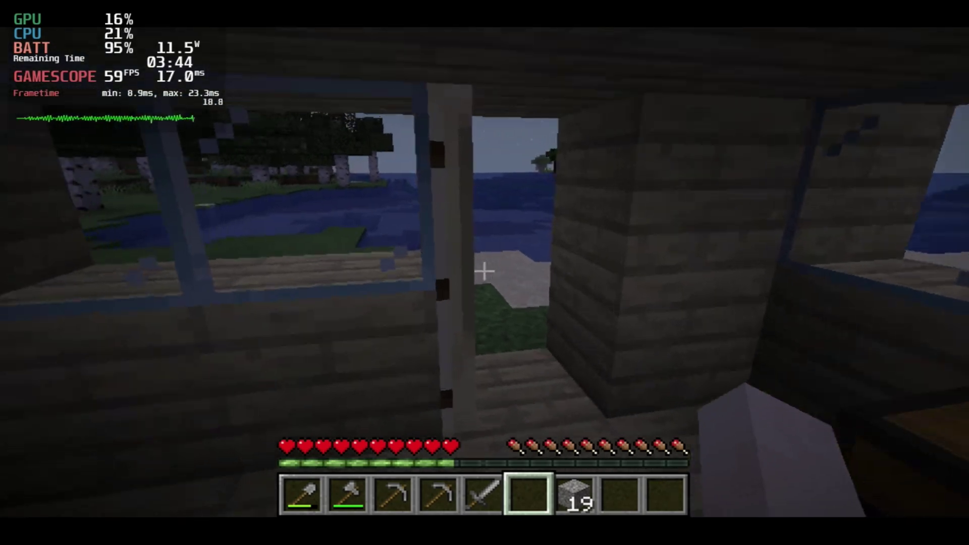
Switch to the stone sword, climb the dirt ledge, and walk across the sand into the birch trees.
scroll(485, 271, "up", 1)
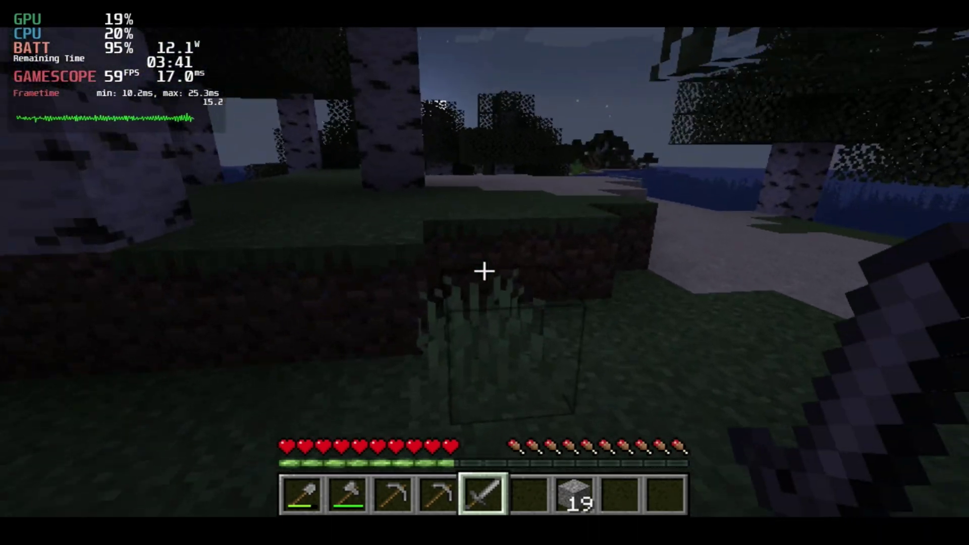
key("space")
key("w")
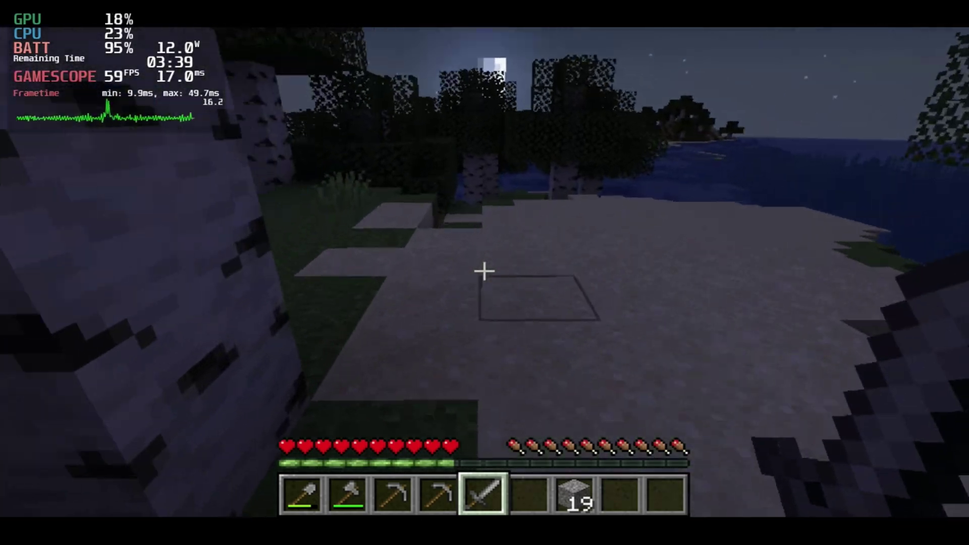
key("w")
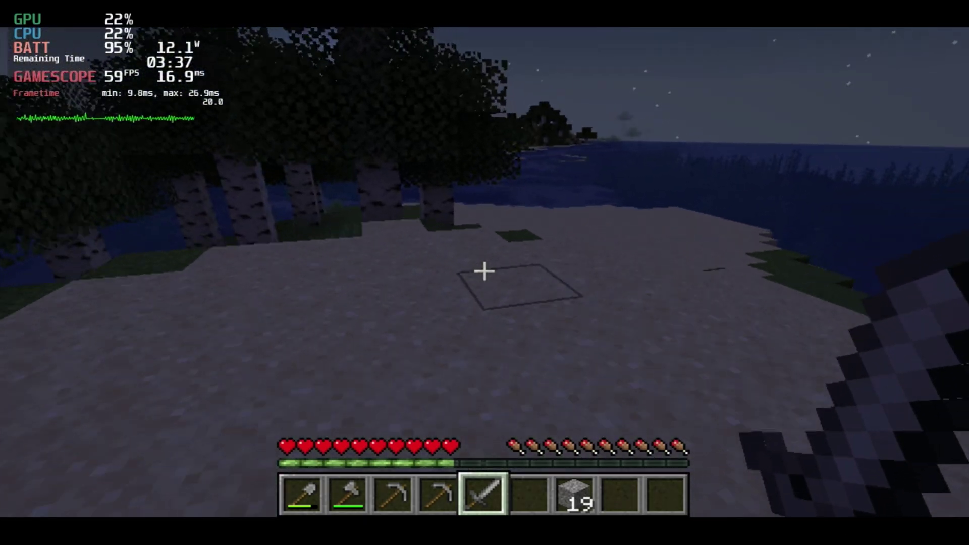
key("w")
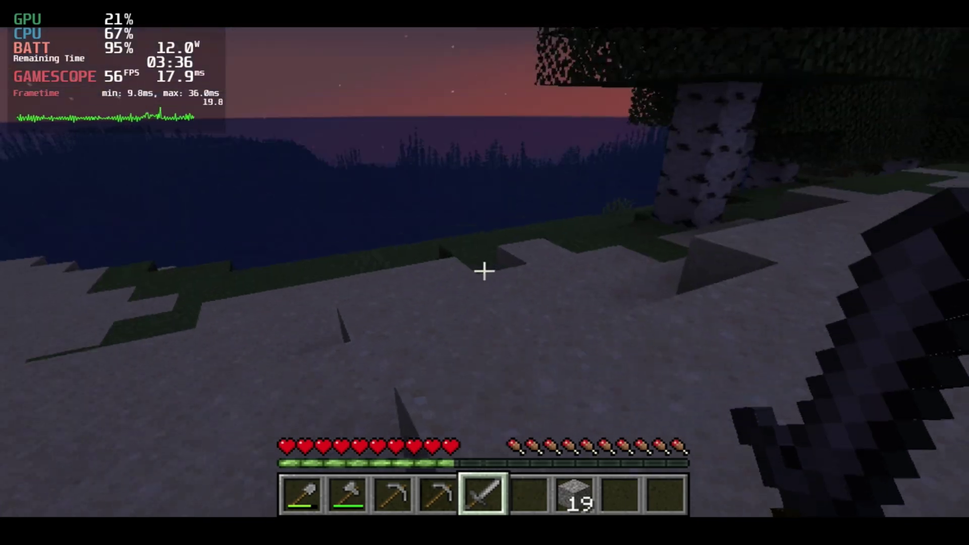
key("w")
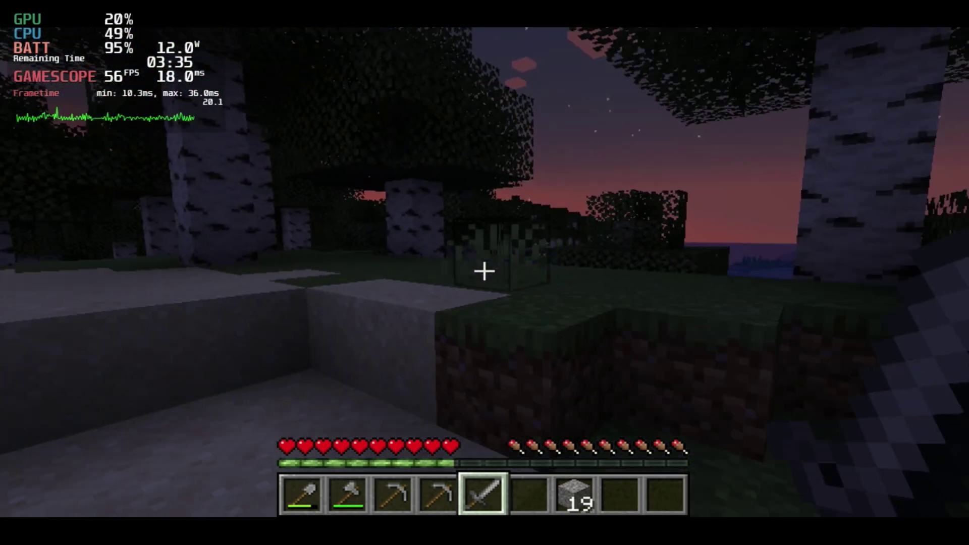
key("w")
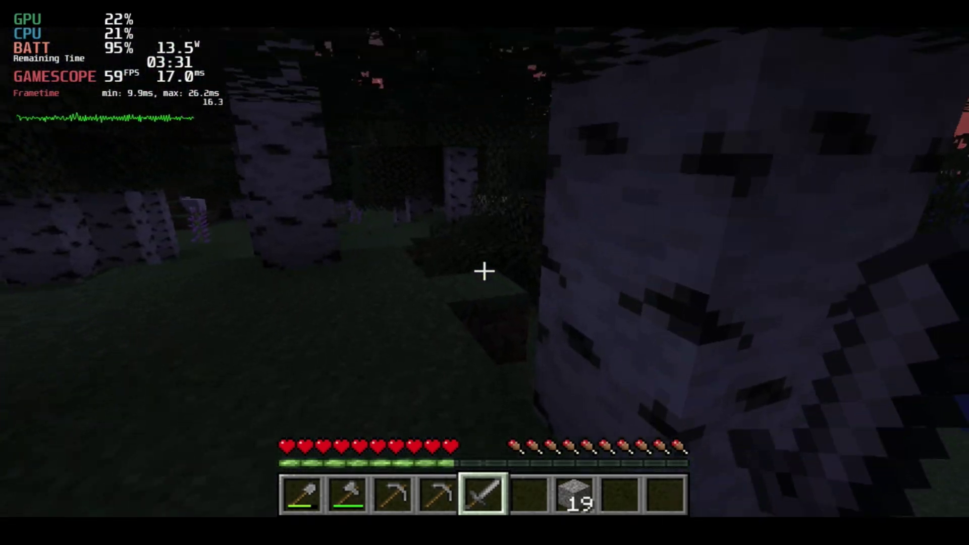
key("w")
key("w")
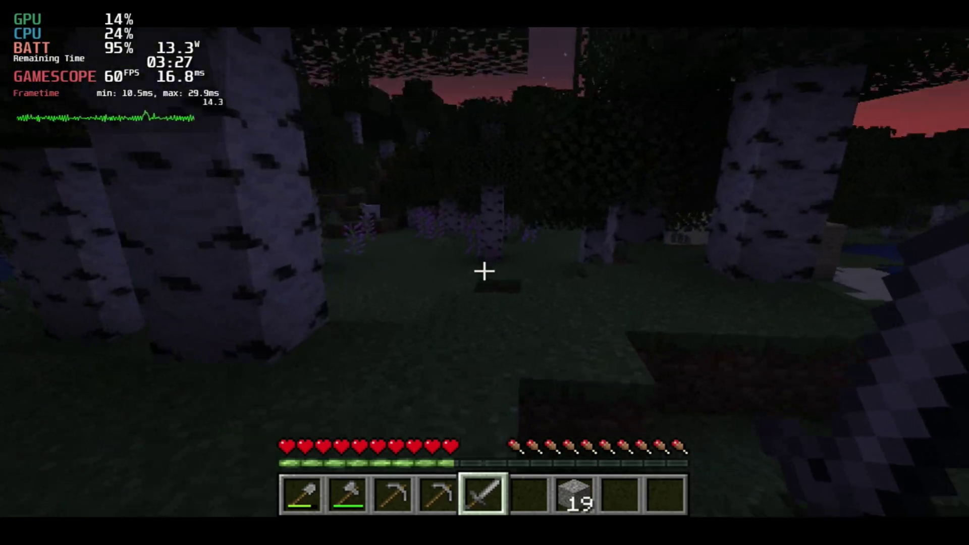
key("w")
key("w")
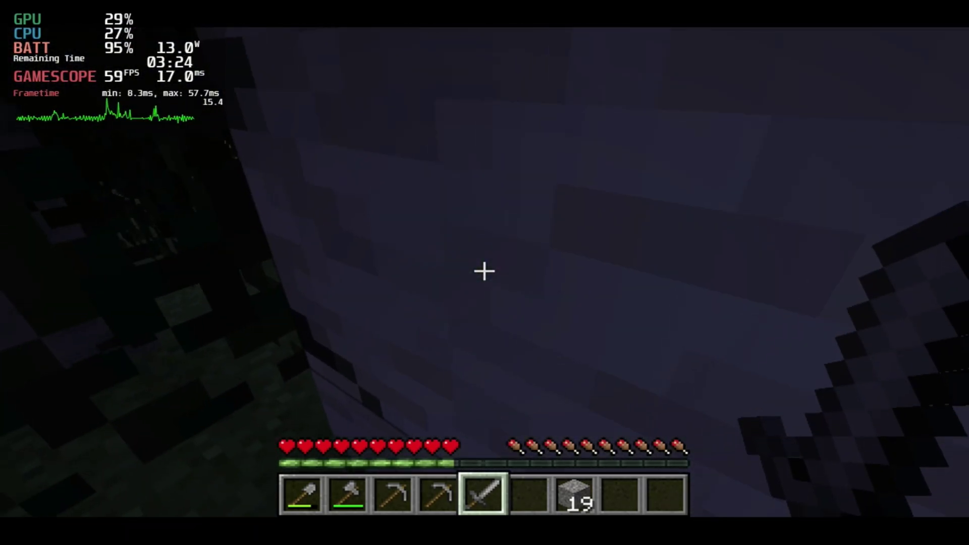